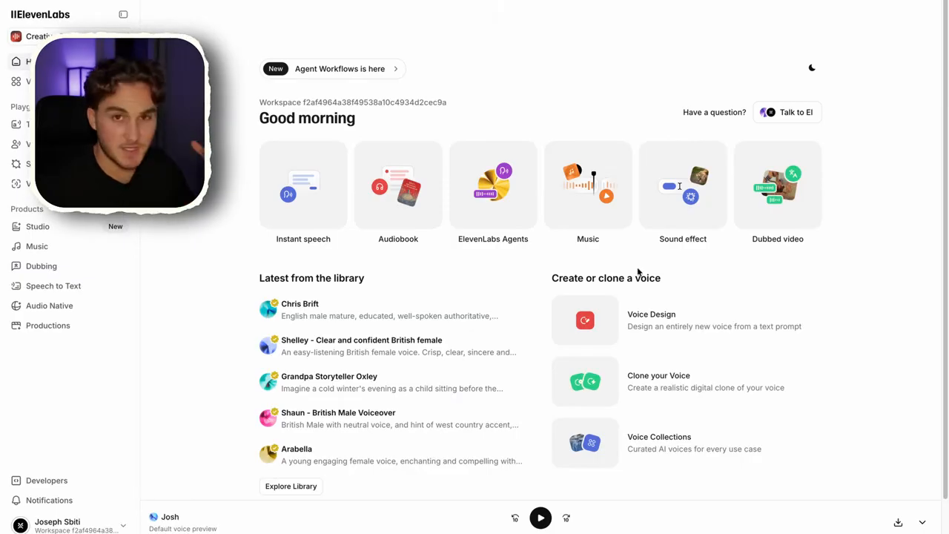
Open Instant speech, paste the Mike Tyson story script into Text to Speech, and generate speech
{"action": "left_click", "coordinate": [309, 217]}
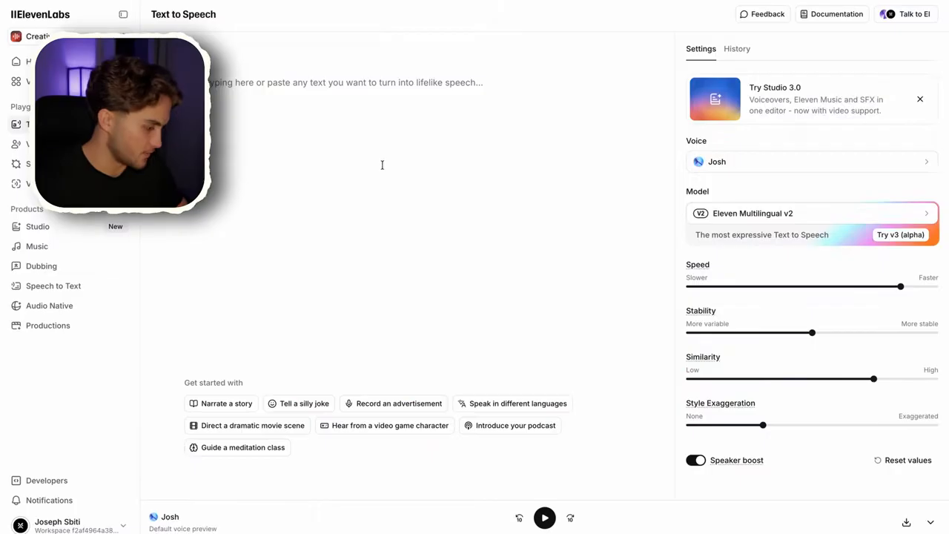
{"action": "key", "text": "ctrl+v"}
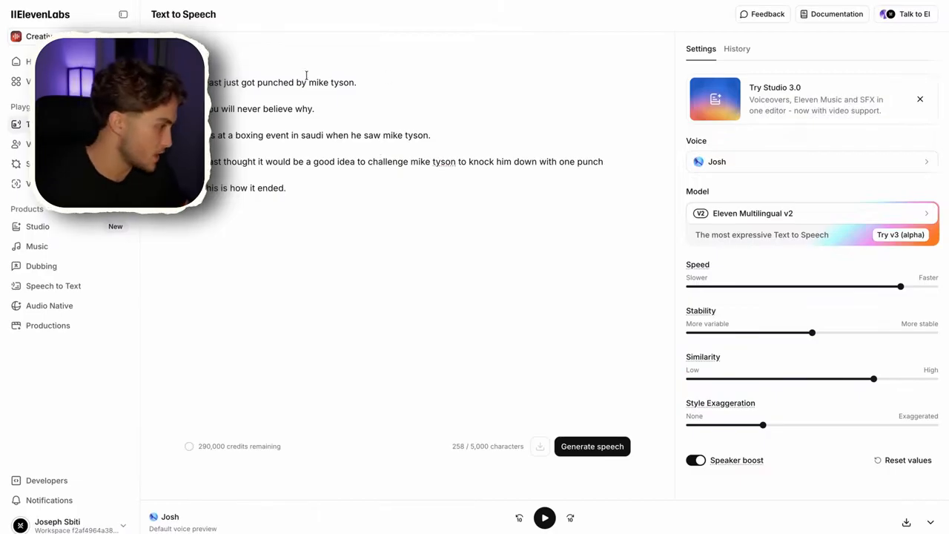
{"action": "left_click", "coordinate": [598, 452]}
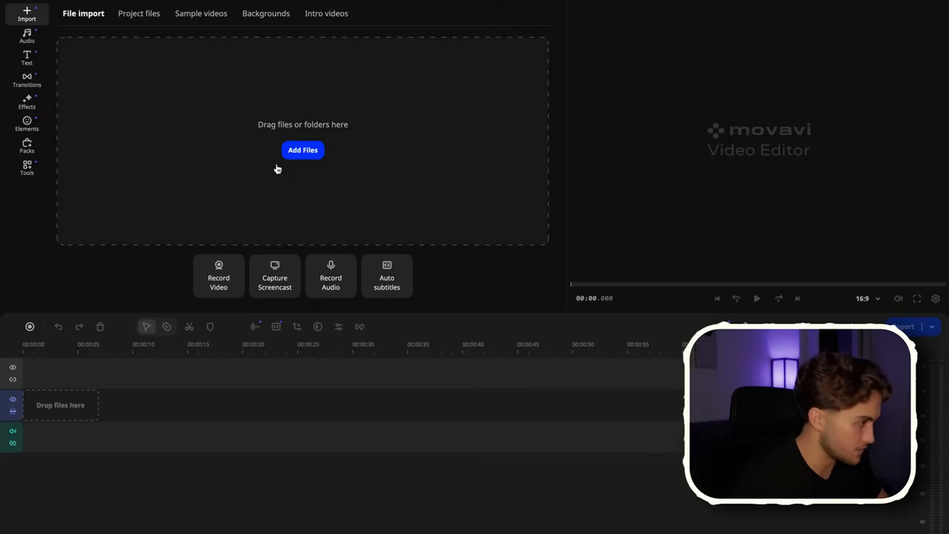
Import the ssstik.io MP4 video and the ElevenLabs MP3 audio from Downloads into the project
{"action": "left_click", "coordinate": [311, 152]}
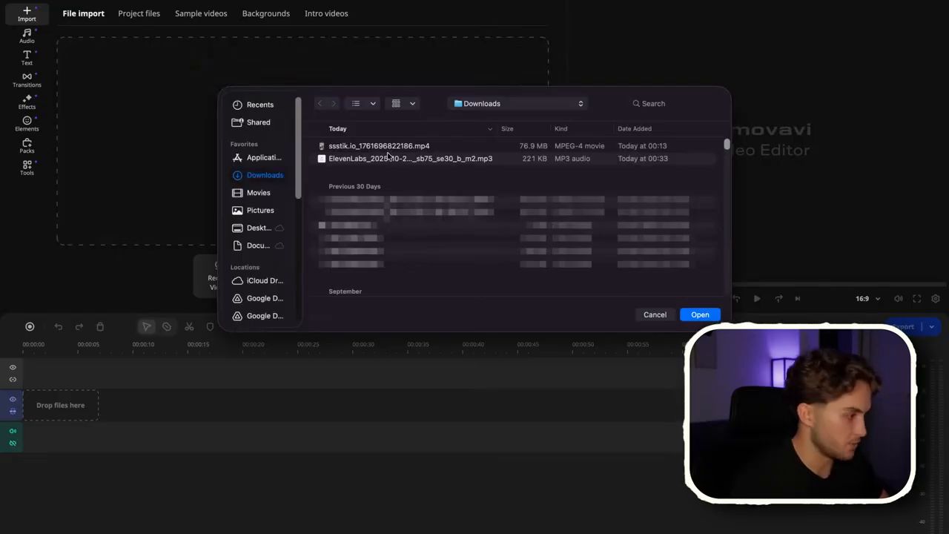
{"action": "left_click", "coordinate": [424, 164]}
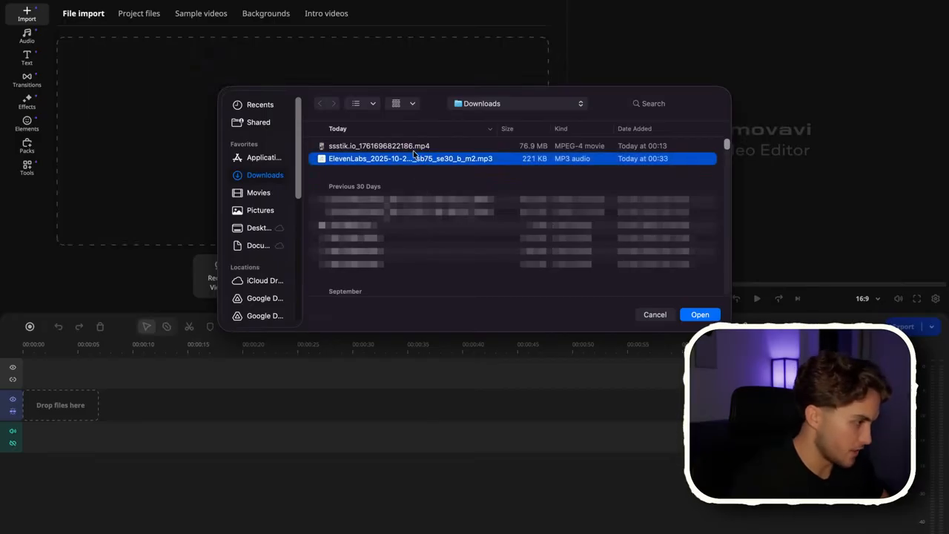
{"action": "left_click", "coordinate": [414, 147]}
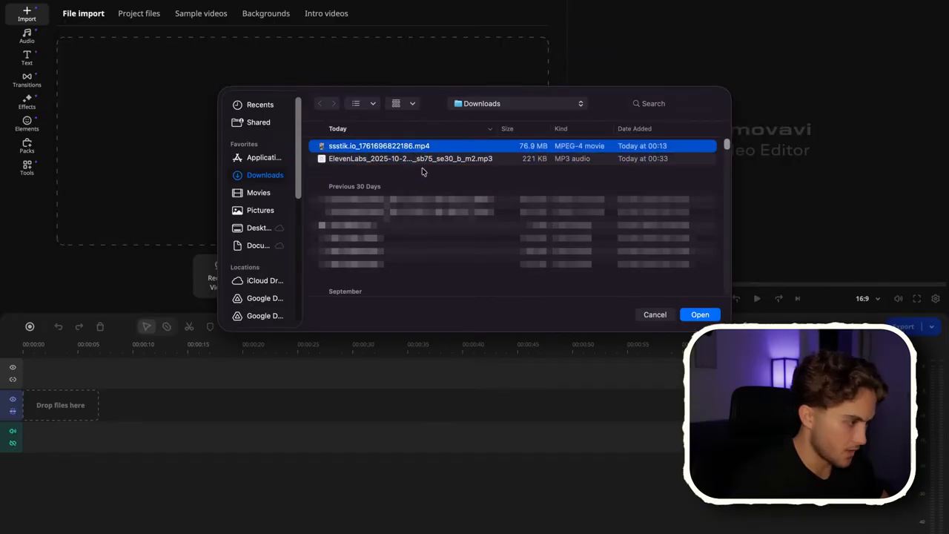
{"action": "left_click", "coordinate": [459, 159]}
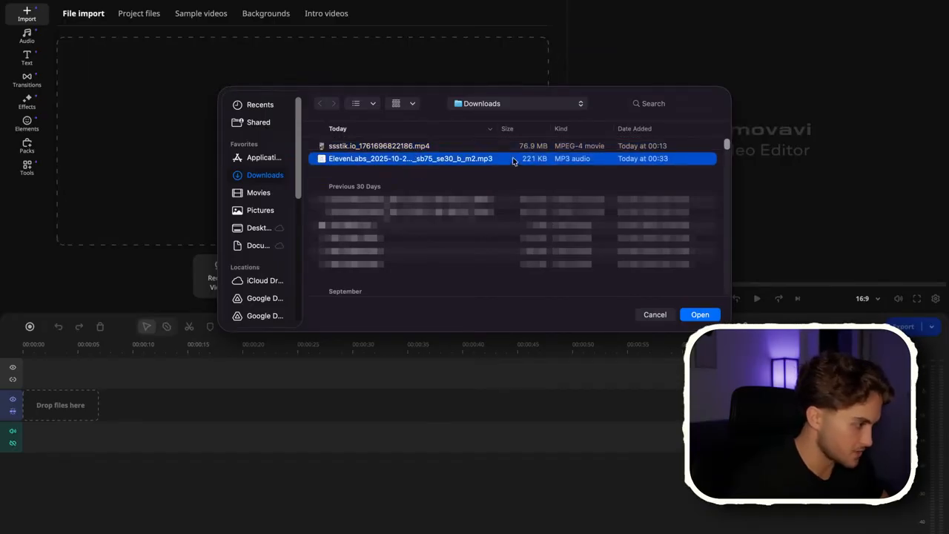
{"action": "left_click", "coordinate": [517, 151], "text": "shift"}
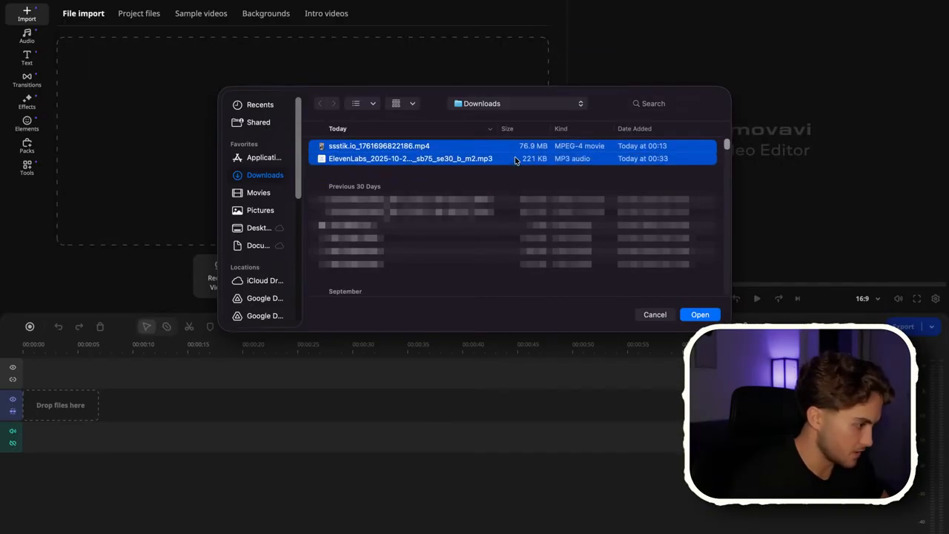
{"action": "left_click", "coordinate": [700, 314]}
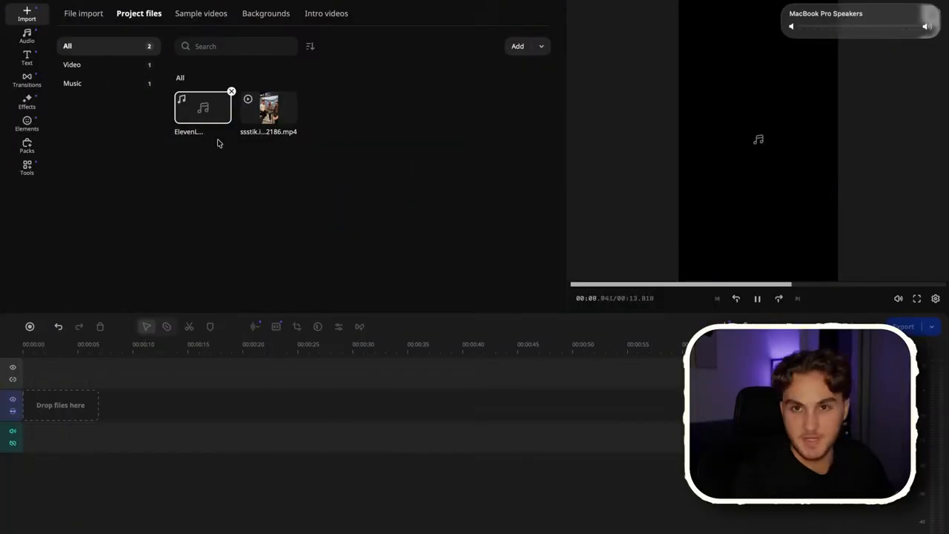
Place the ElevenLabs audio on the timeline's audio track and remove its silences with Manual silence removal
{"action": "left_click_drag", "start_coordinate": [204, 111], "coordinate": [108, 443]}
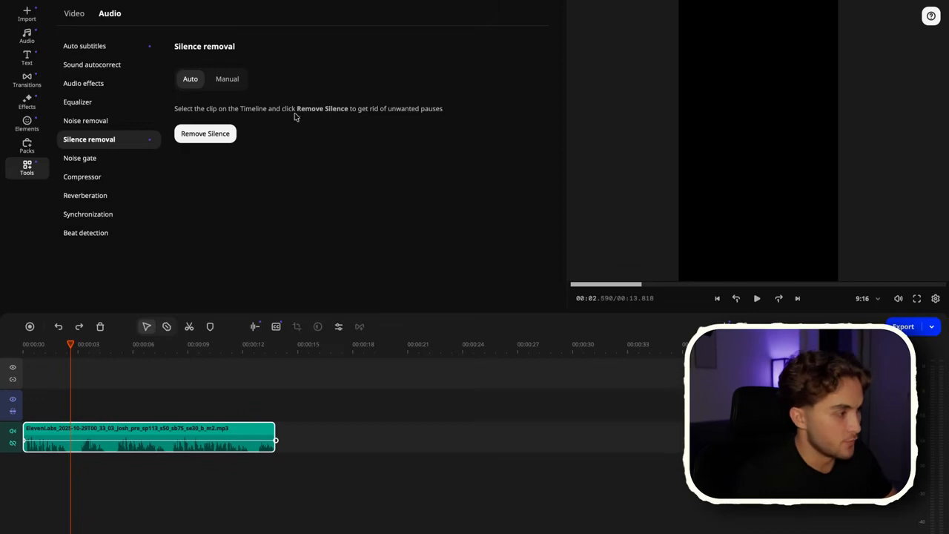
{"action": "left_click", "coordinate": [239, 79]}
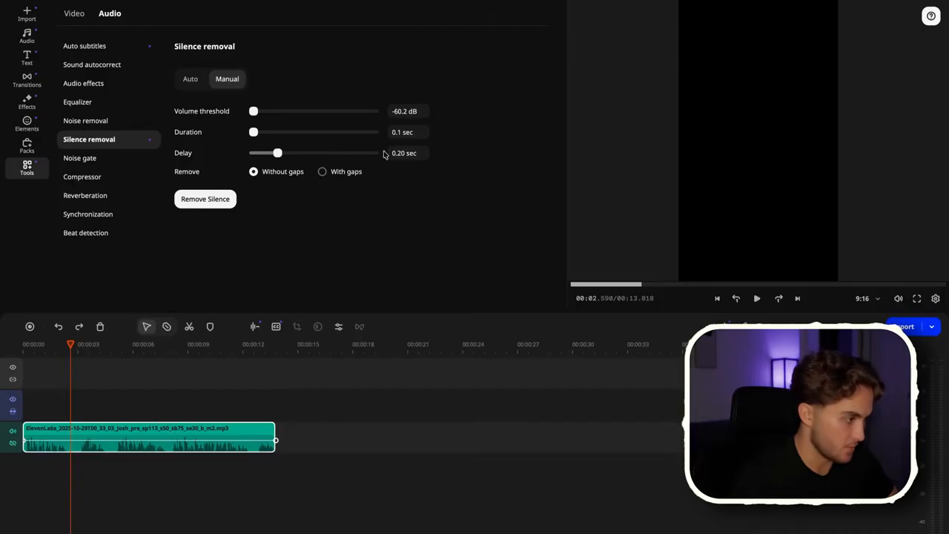
{"action": "left_click", "coordinate": [221, 202]}
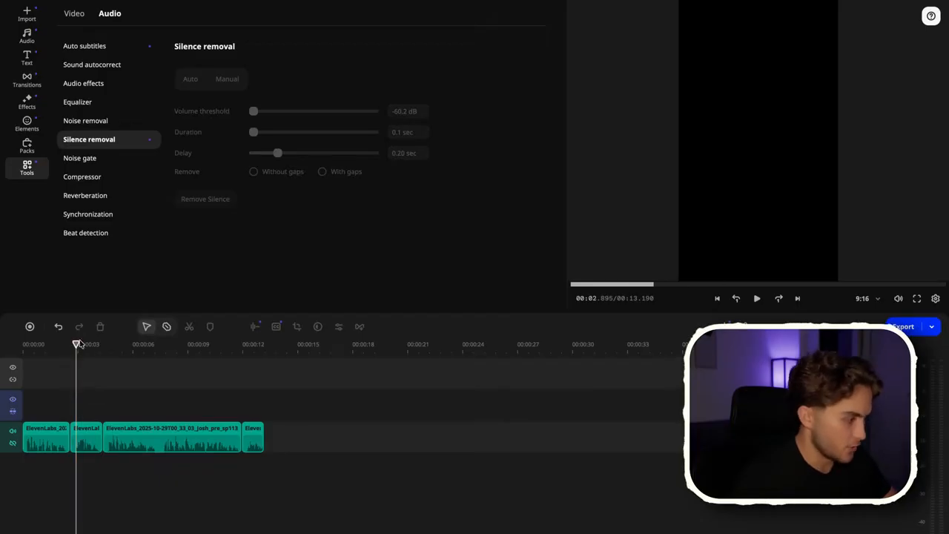
{"action": "left_click_drag", "start_coordinate": [75, 347], "coordinate": [107, 360]}
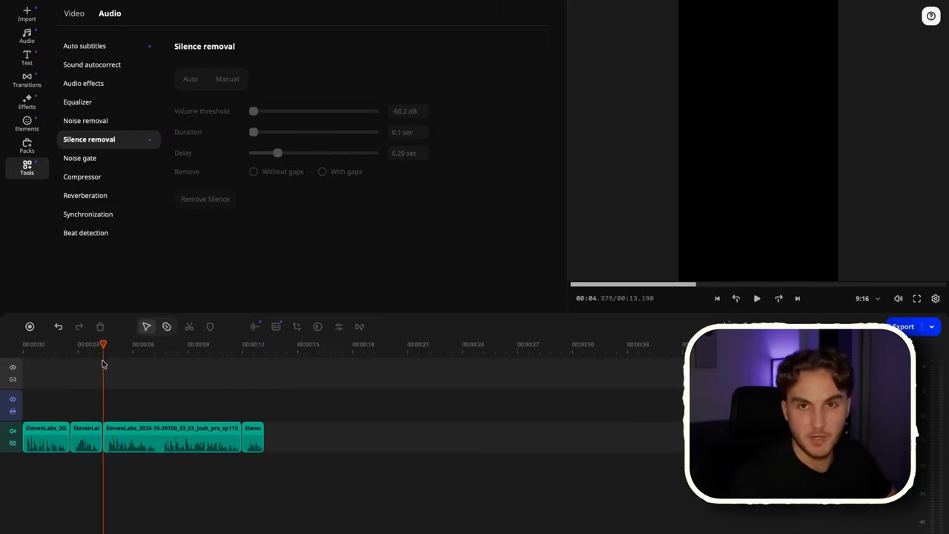
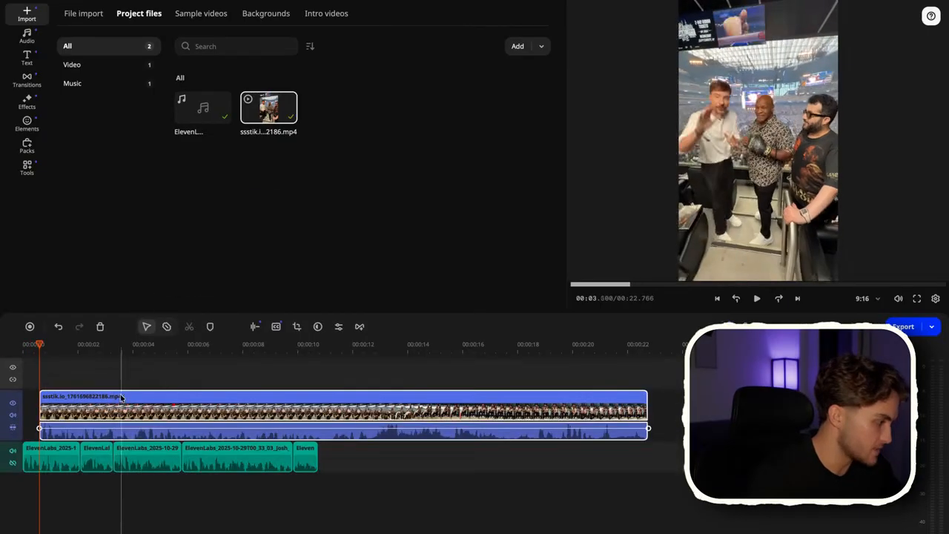
Move the downloaded video clip to the start of the timeline, lined up above the voiceover track
{"action": "left_click_drag", "start_coordinate": [130, 396], "coordinate": [99, 401]}
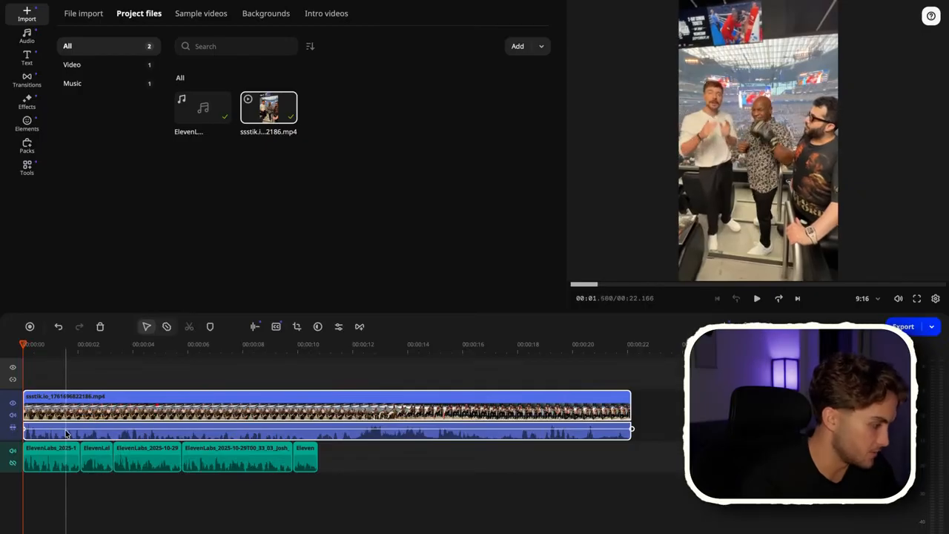
{"action": "left_click_drag", "start_coordinate": [66, 429], "coordinate": [59, 473]}
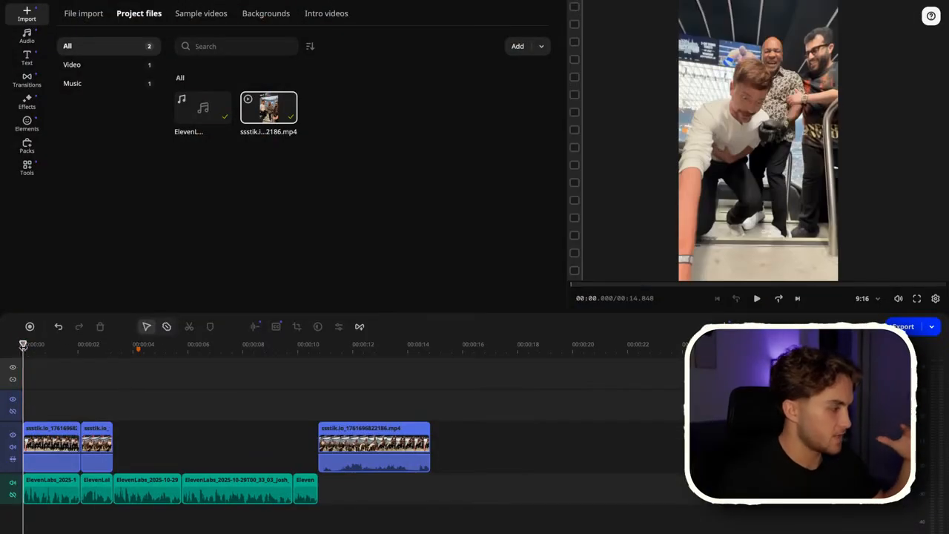
Scrub the playhead through the opening seconds to review the cut video pieces
{"action": "left_click_drag", "start_coordinate": [24, 349], "coordinate": [96, 356]}
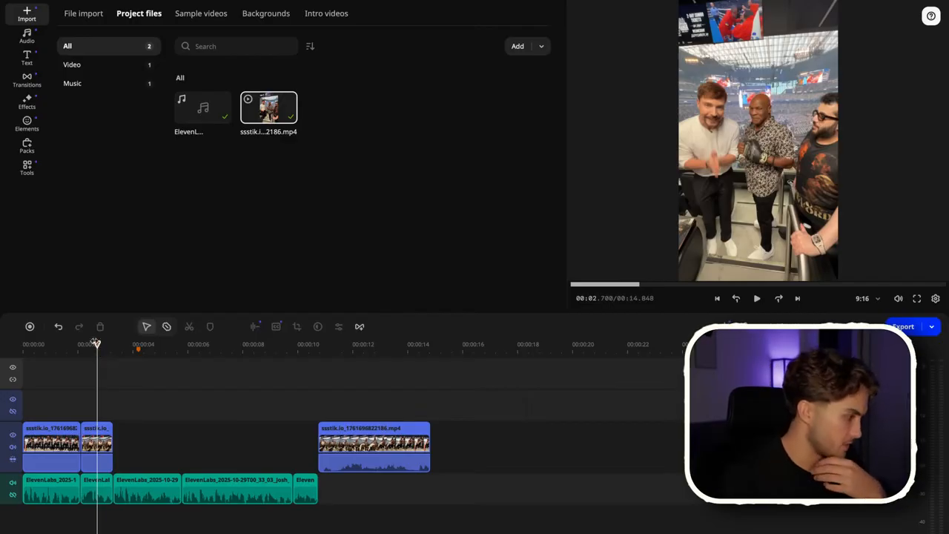
{"action": "left_click_drag", "start_coordinate": [96, 343], "coordinate": [116, 376]}
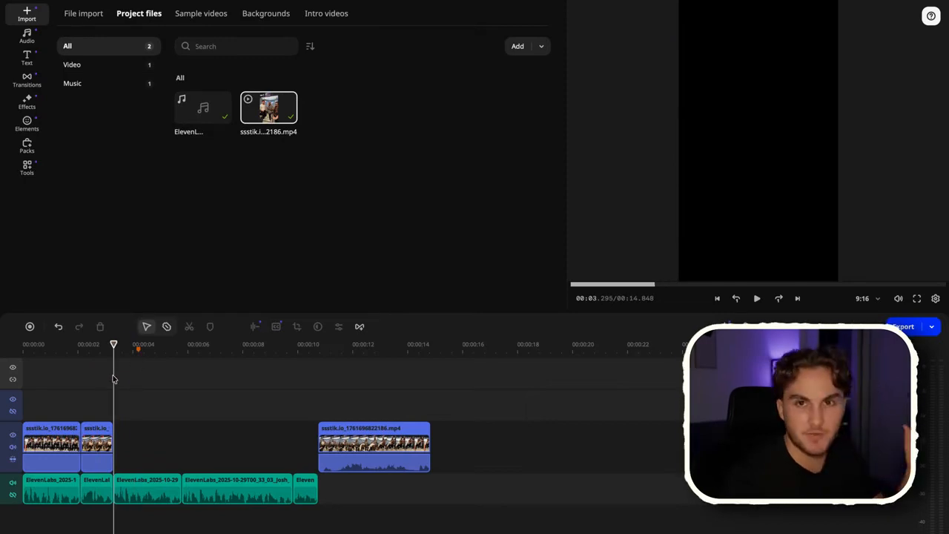
{"action": "left_click_drag", "start_coordinate": [113, 379], "coordinate": [215, 396]}
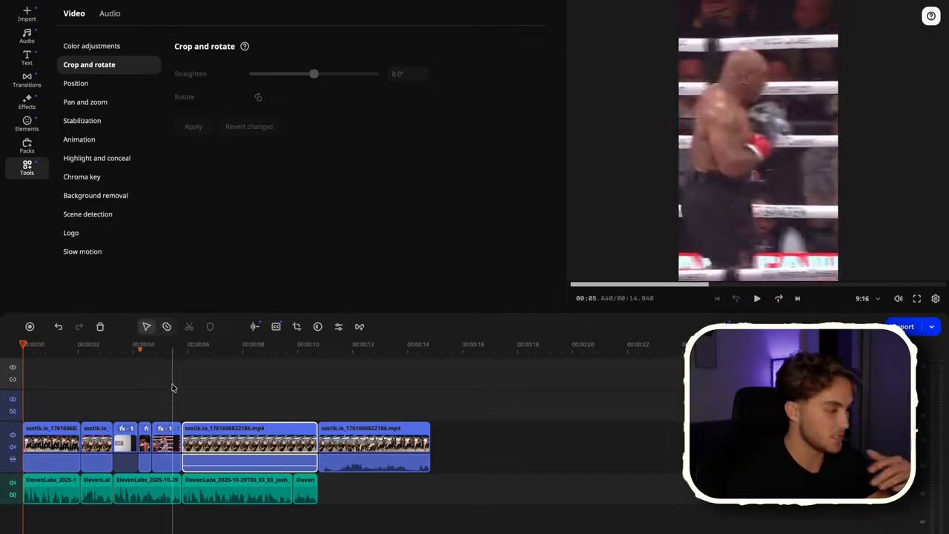
Generate automatic subtitles for the project with Autosubtitles, keeping automatic language detection and no translation
{"action": "left_click", "coordinate": [326, 378]}
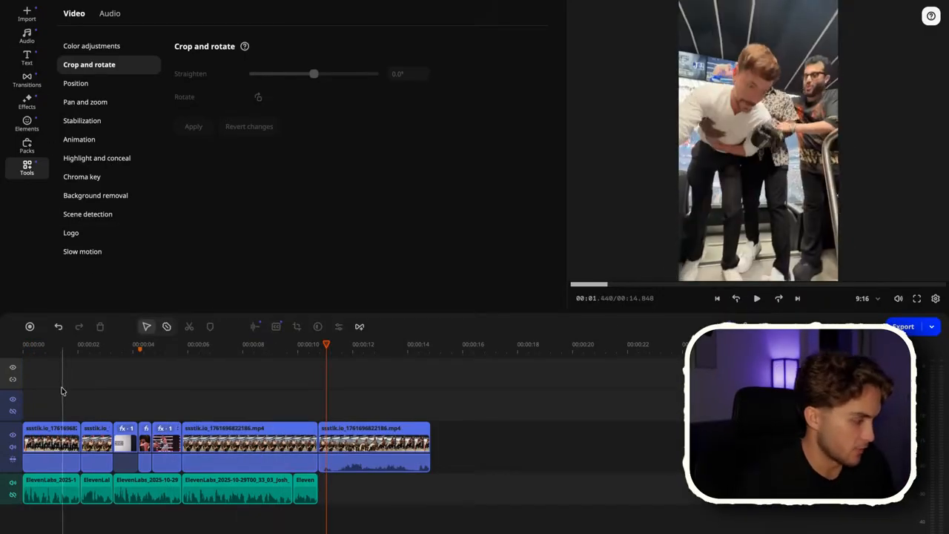
{"action": "left_click", "coordinate": [33, 59]}
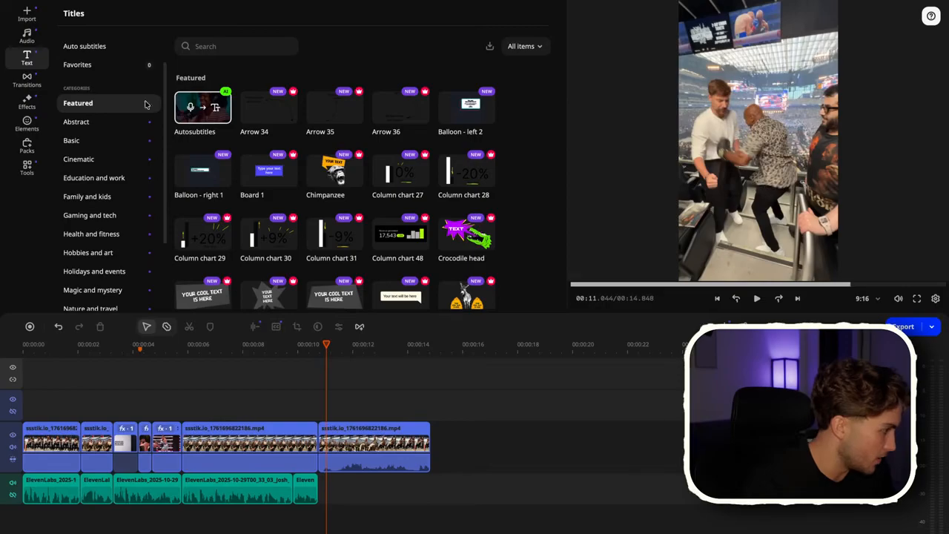
{"action": "left_click", "coordinate": [213, 125]}
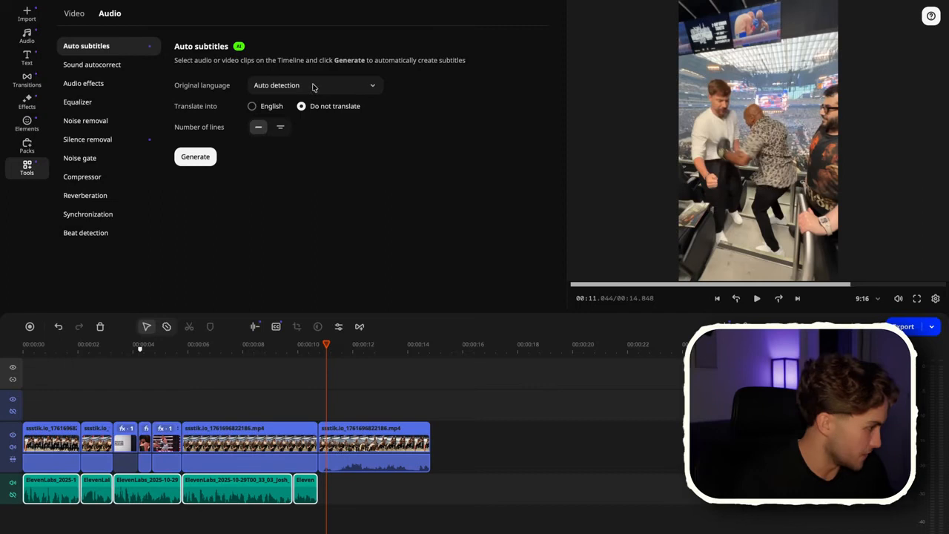
{"action": "left_click", "coordinate": [196, 157]}
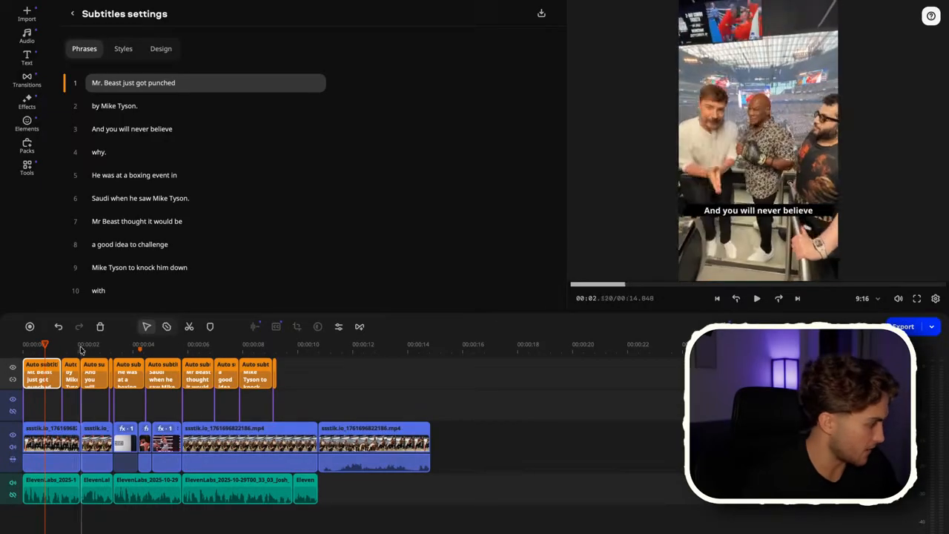
Browse the available subtitle styles
{"action": "left_click", "coordinate": [123, 49]}
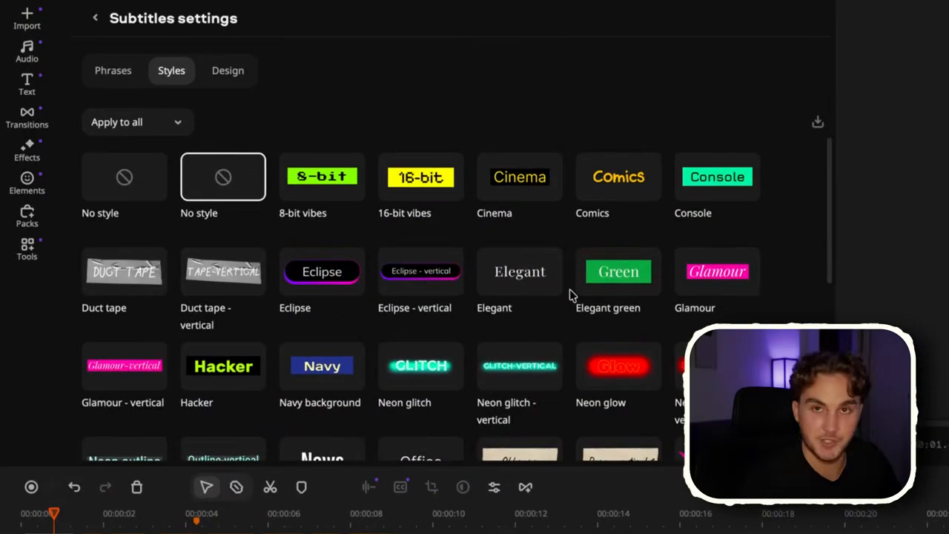
{"action": "scroll", "coordinate": [618, 223], "scroll_direction": "down", "scroll_amount": 4}
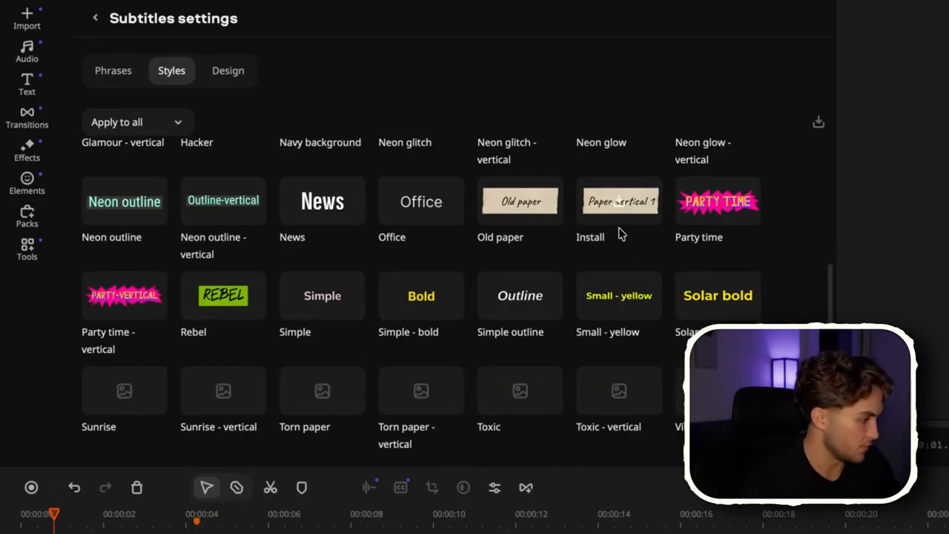
{"action": "scroll", "coordinate": [597, 297], "scroll_direction": "down", "scroll_amount": 2}
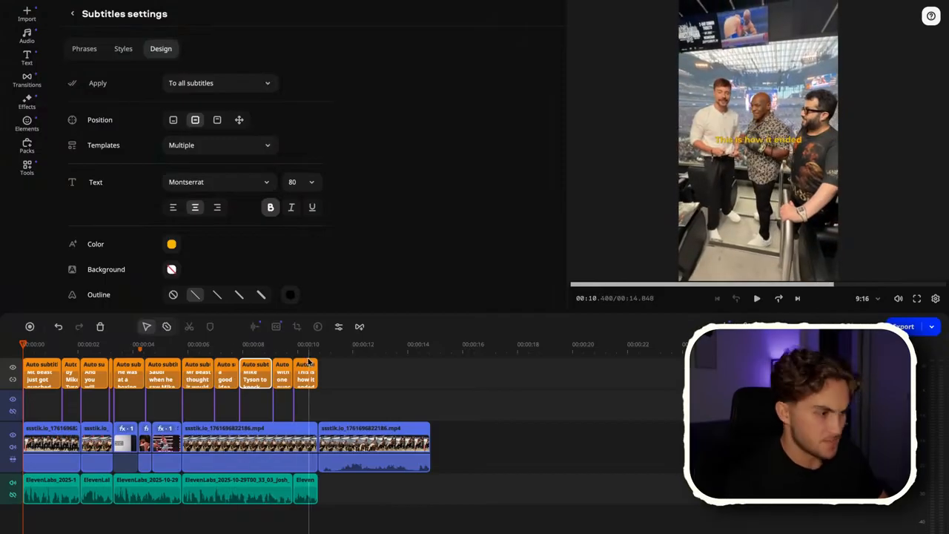
Scrub through the subtitle clips and review their design settings and phrase list
{"action": "left_click", "coordinate": [286, 344]}
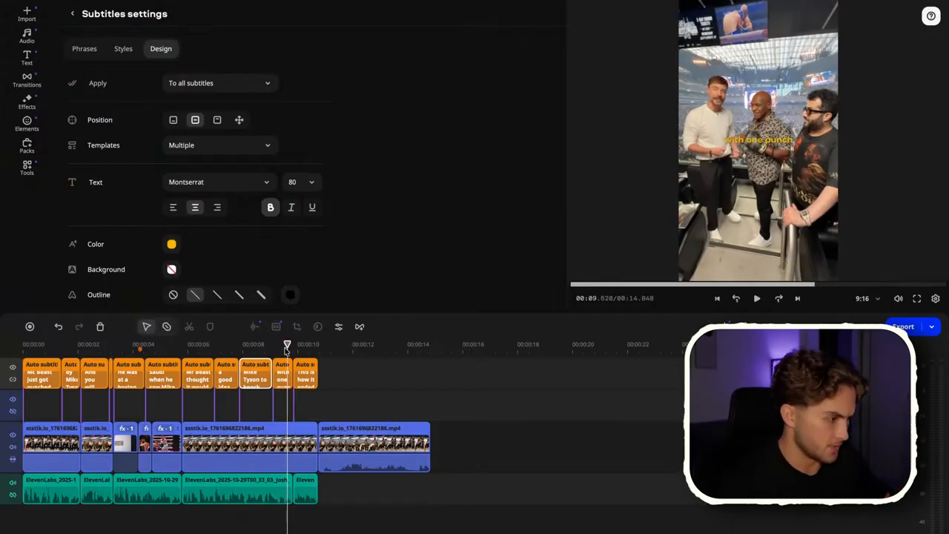
{"action": "left_click_drag", "start_coordinate": [287, 347], "coordinate": [293, 348]}
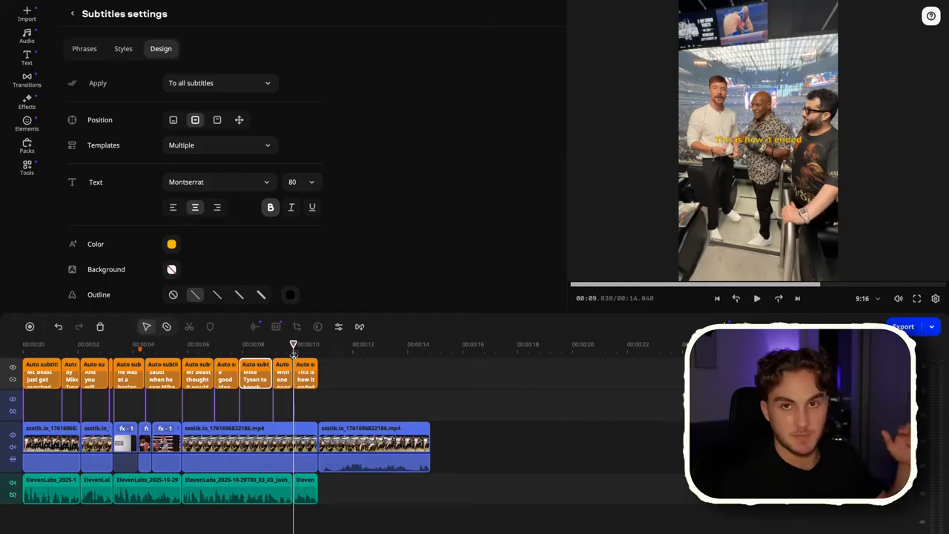
{"action": "left_click_drag", "start_coordinate": [295, 358], "coordinate": [300, 378]}
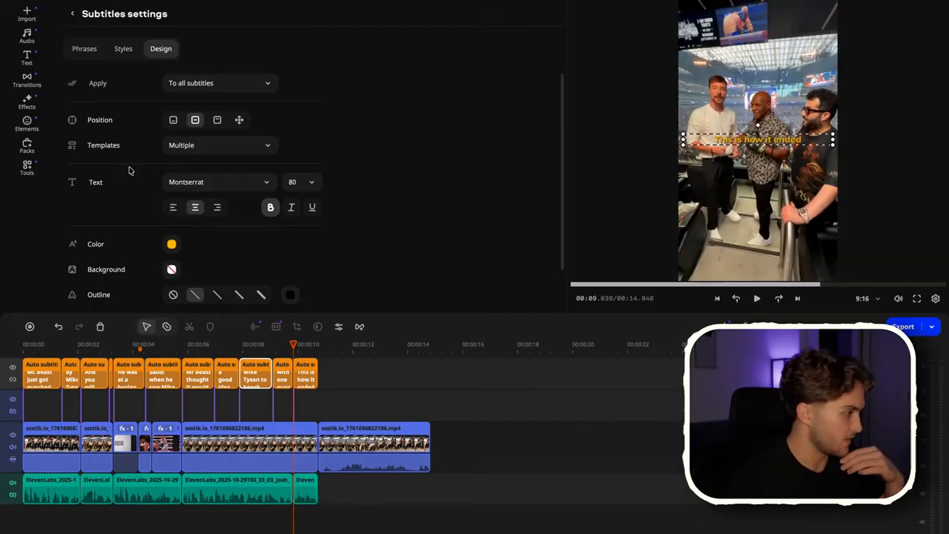
{"action": "left_click", "coordinate": [86, 50]}
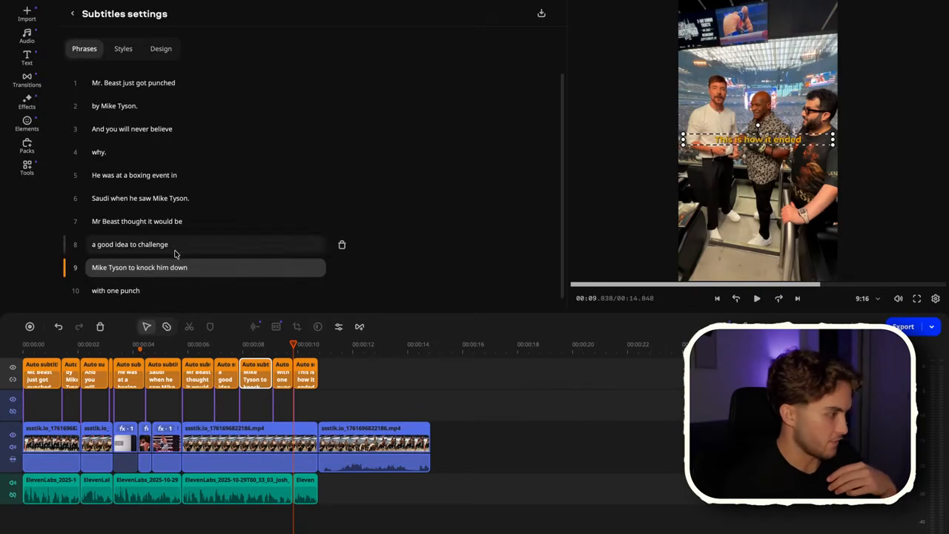
{"action": "scroll", "coordinate": [158, 277], "scroll_direction": "down", "scroll_amount": 1}
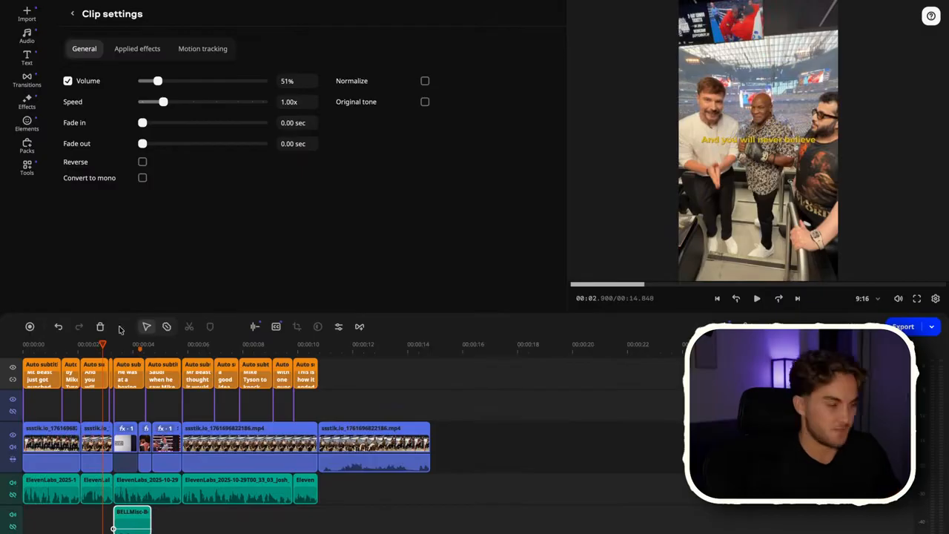
Play back the edit from about 3 seconds to check subtitles and sound effect
{"action": "left_click", "coordinate": [117, 390]}
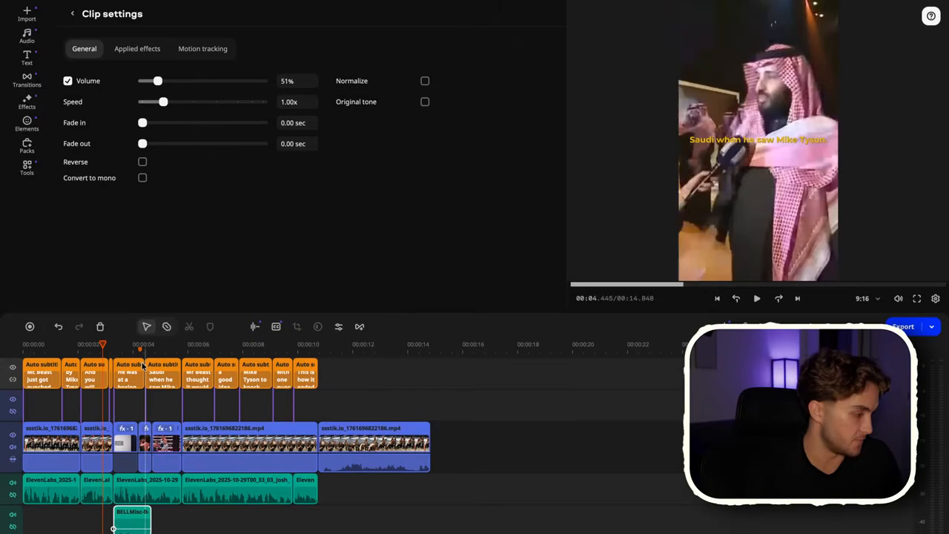
{"action": "left_click", "coordinate": [114, 346]}
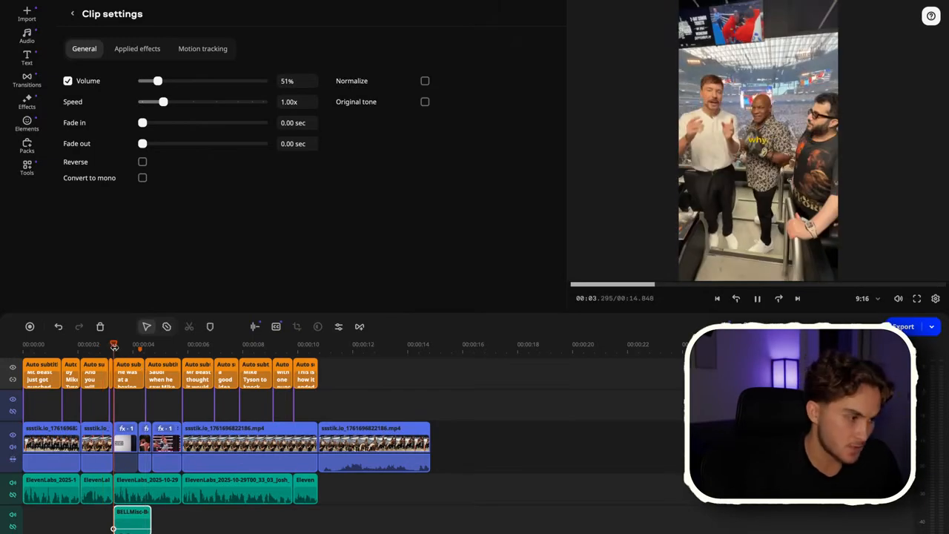
{"action": "key", "text": "space"}
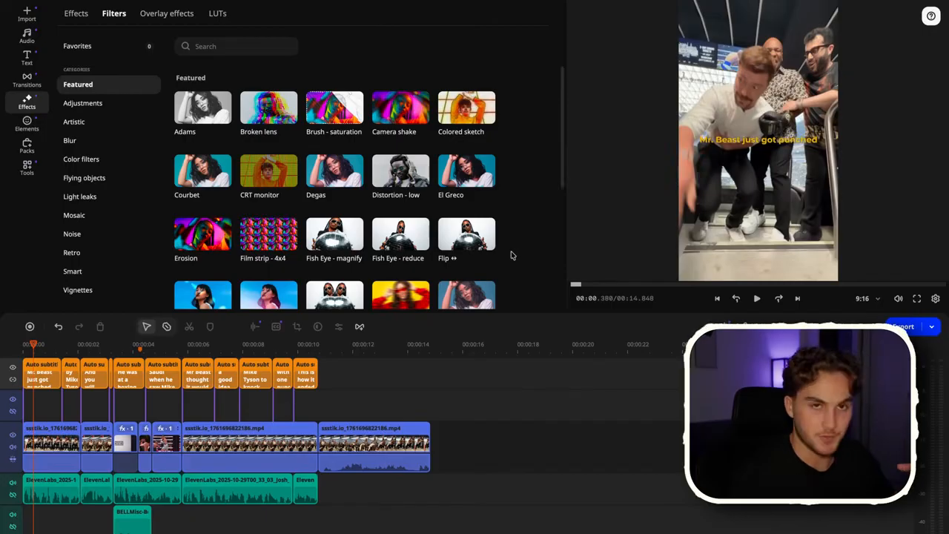
Apply the Flip ↔ filter to the first video clip and browse the other filter categories
{"action": "mouse_move", "coordinate": [469, 244]}
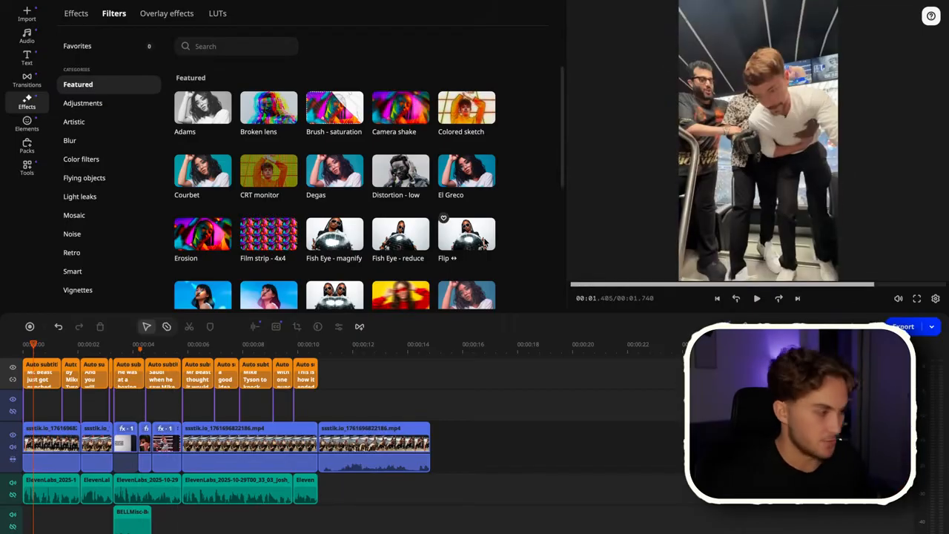
{"action": "left_click_drag", "start_coordinate": [456, 235], "coordinate": [56, 447]}
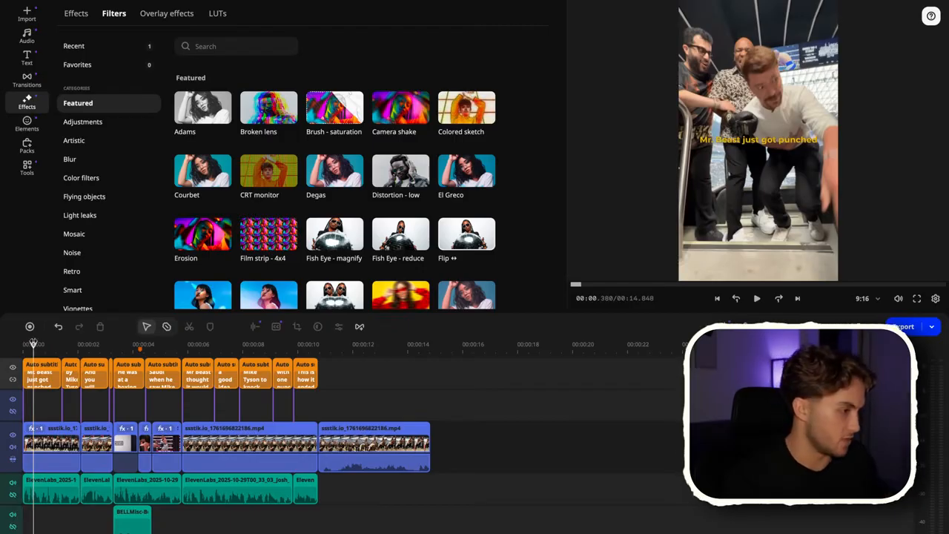
{"action": "scroll", "coordinate": [339, 210], "scroll_direction": "down", "scroll_amount": 5}
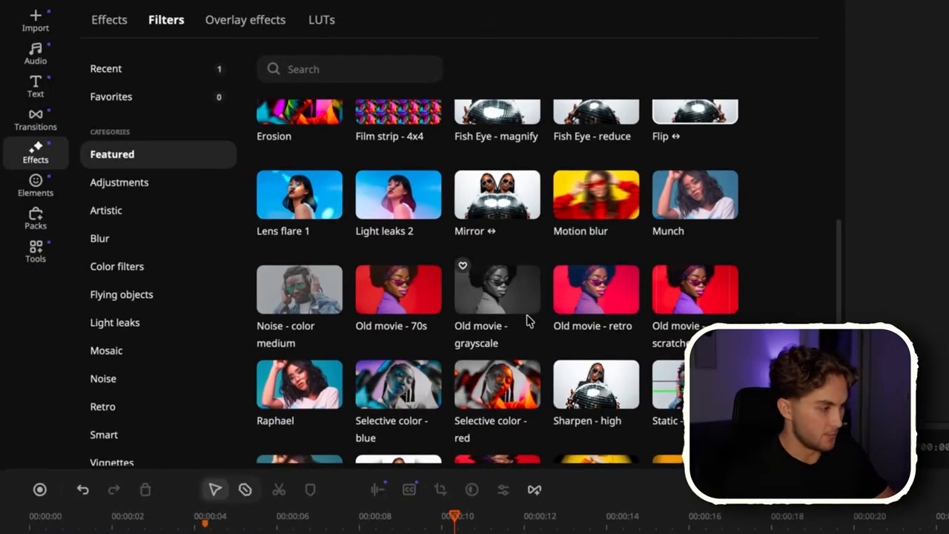
{"action": "scroll", "coordinate": [511, 315], "scroll_direction": "down", "scroll_amount": 3}
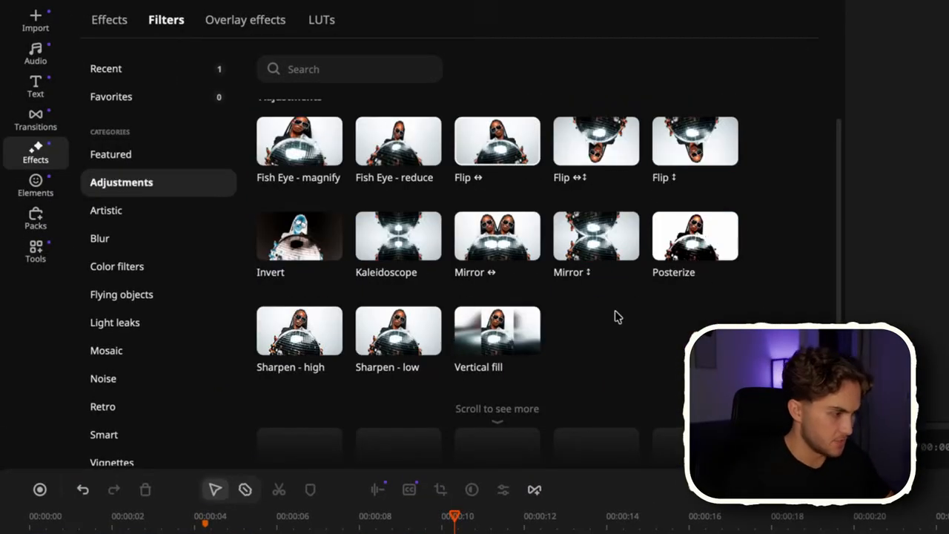
{"action": "scroll", "coordinate": [578, 335], "scroll_direction": "down", "scroll_amount": 3}
{"action": "scroll", "coordinate": [578, 335], "scroll_direction": "down", "scroll_amount": 3}
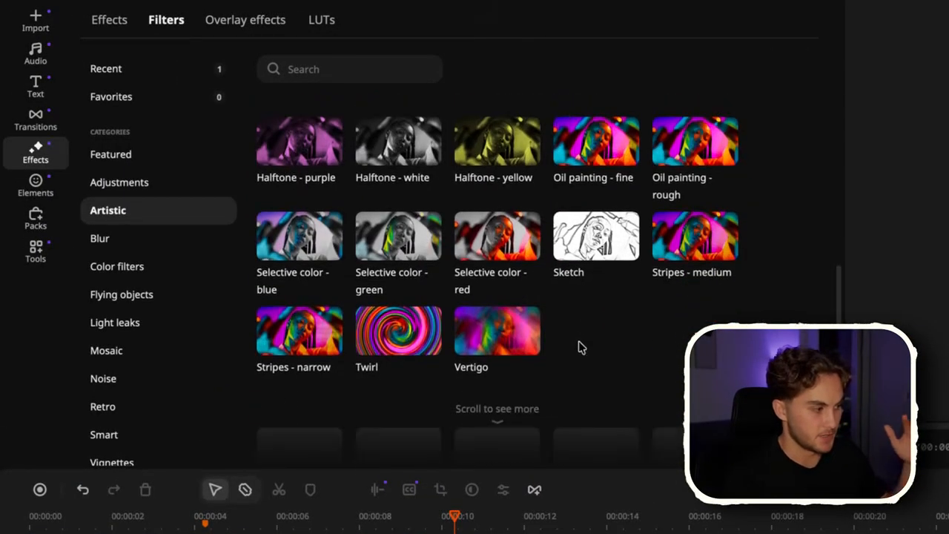